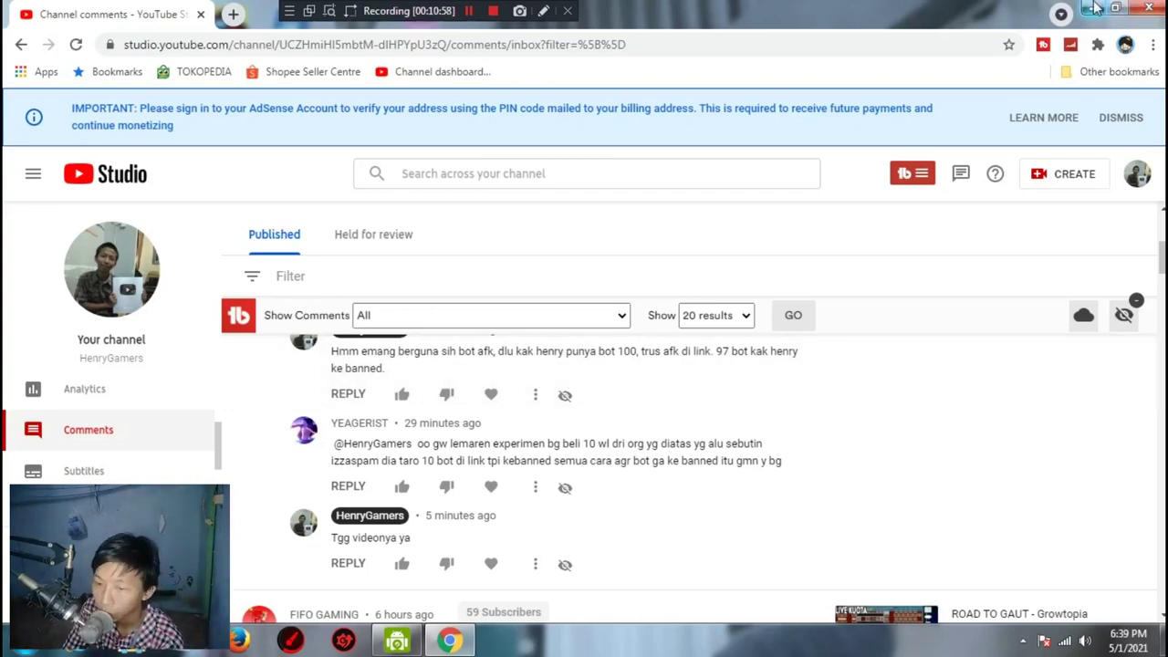
Step: Minimize the browser and launch three Growtopia instances from the desktop shortcut, moving each game window aside
left_click(1088, 7)
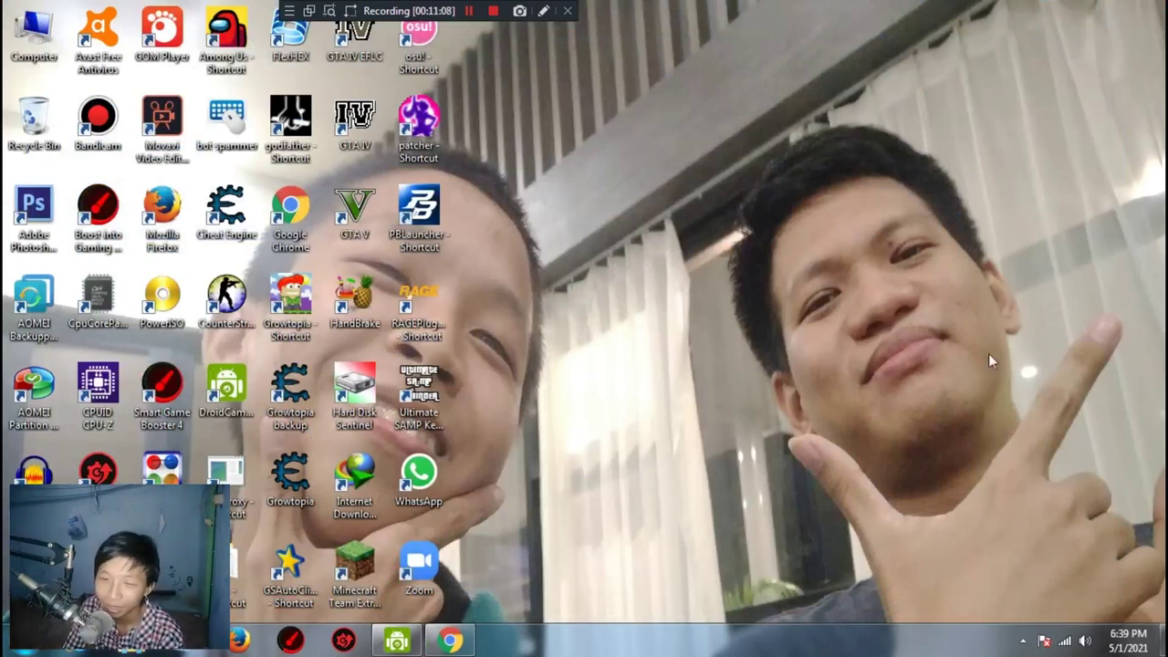
double_click(289, 310)
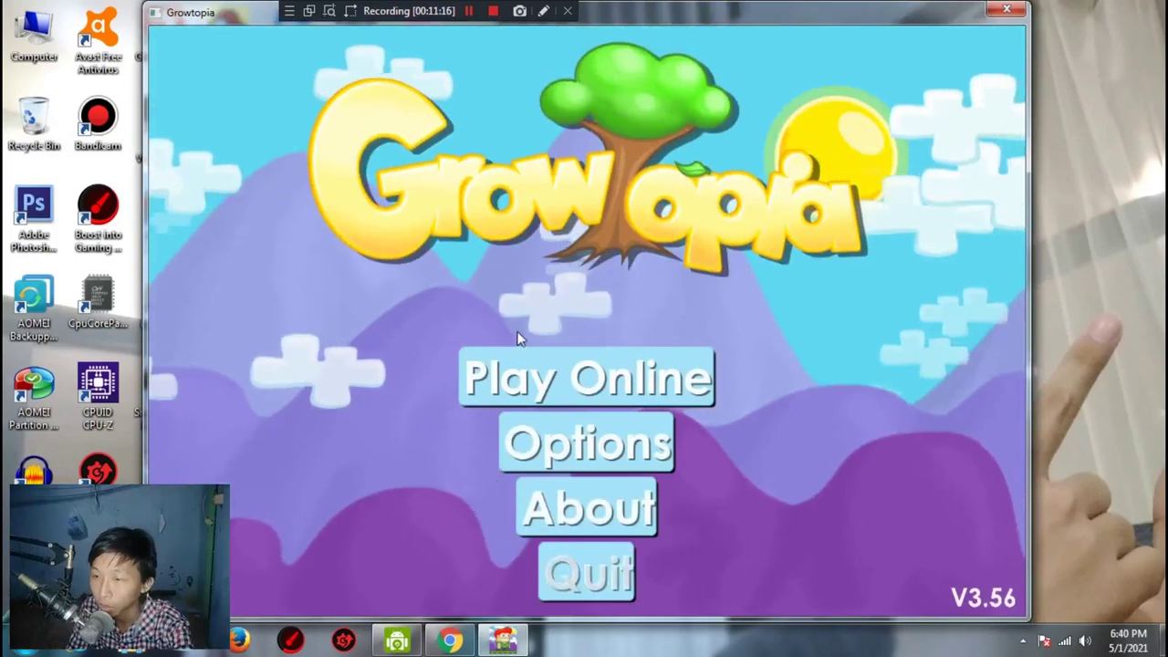
left_click_drag(679, 19, 851, 12)
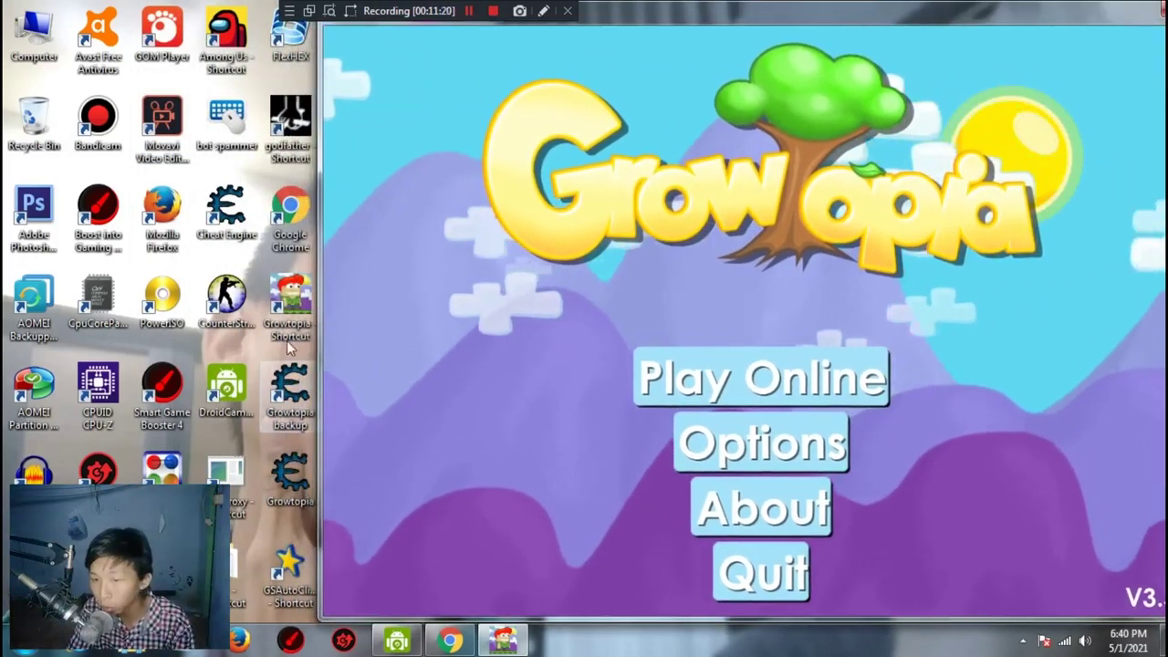
left_click(284, 334)
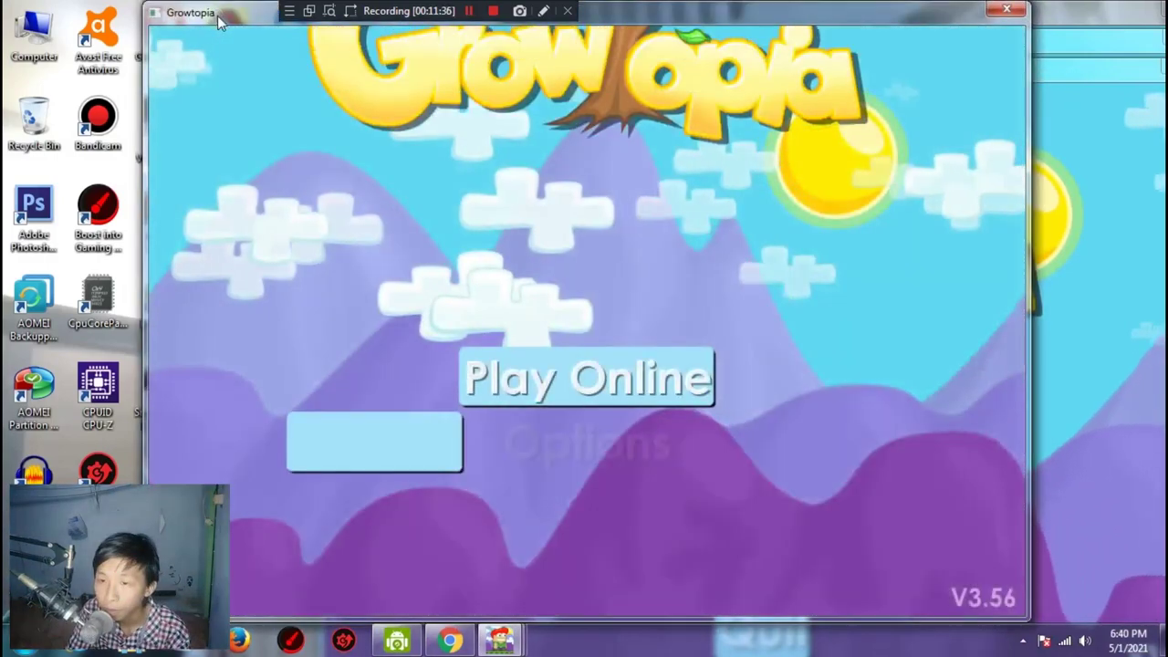
left_click_drag(219, 20, 395, 96)
double_click(290, 297)
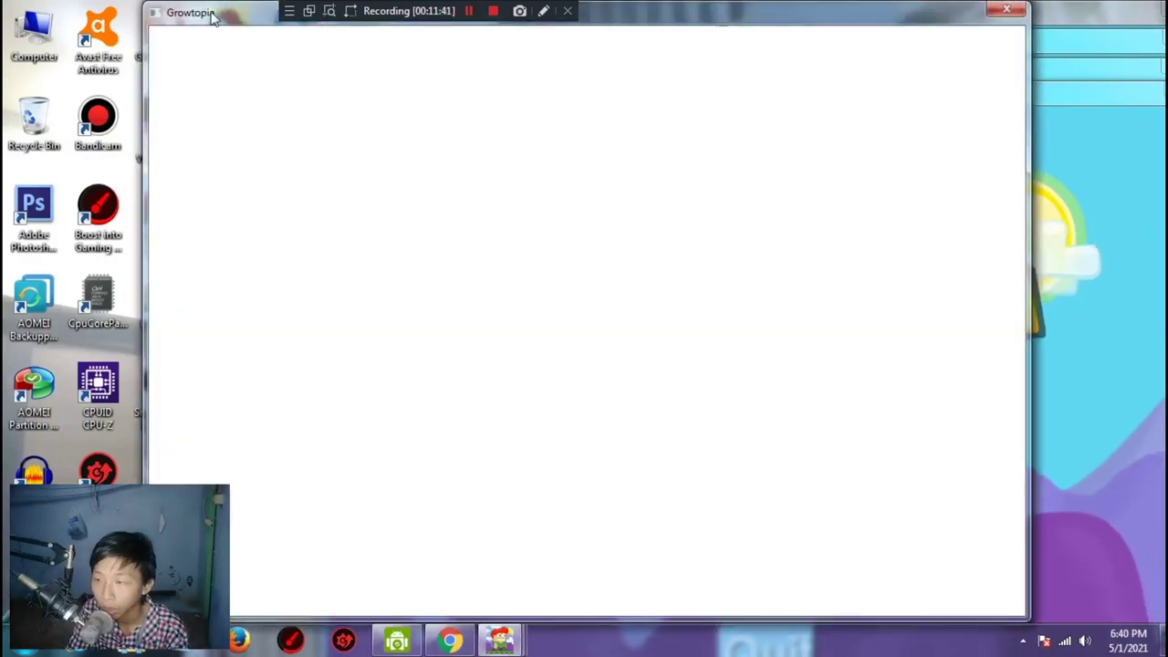
left_click_drag(210, 12, 388, 118)
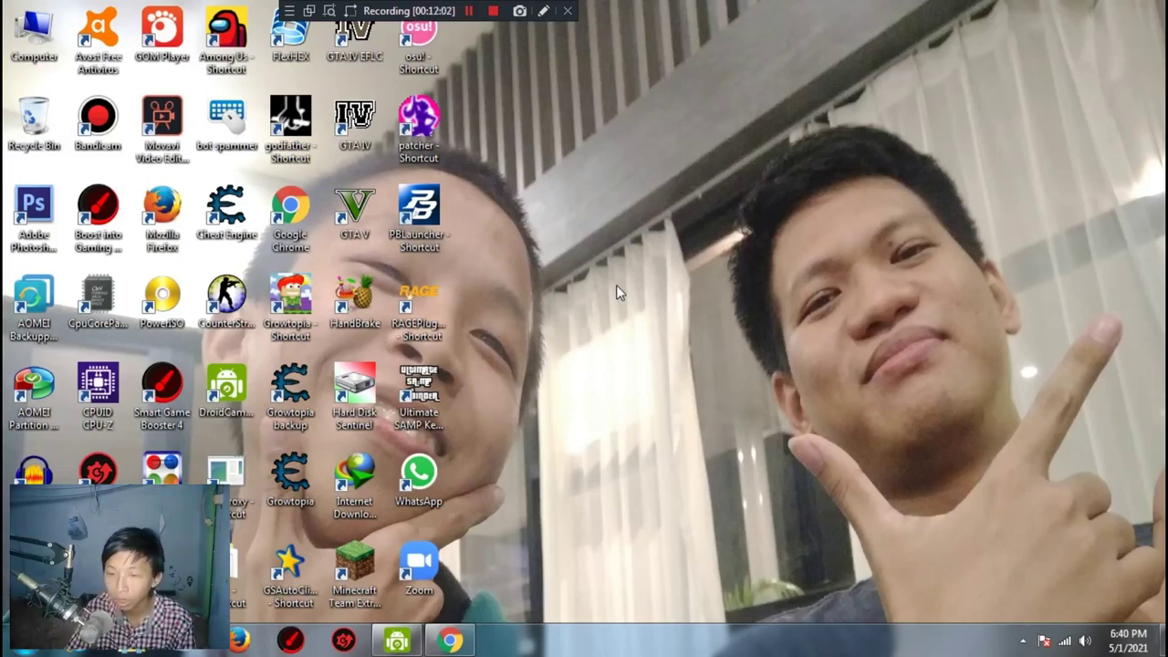
Step: Open the Growtopia shortcut's file location through its properties
right_click(280, 336)
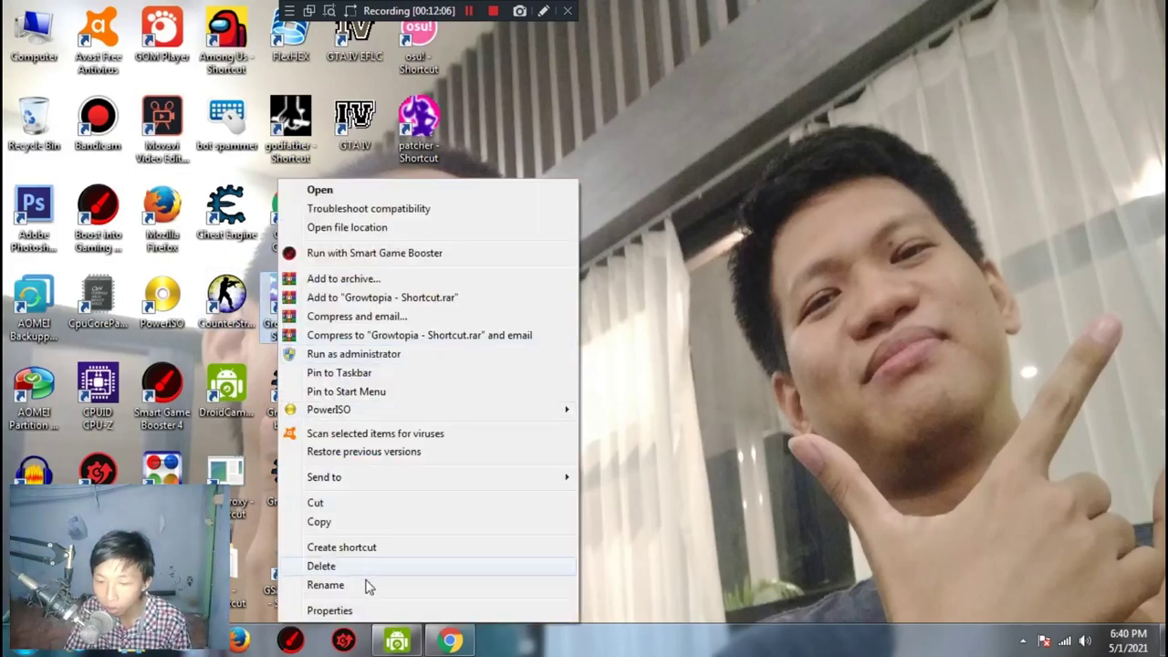
left_click(365, 616)
left_click(358, 473)
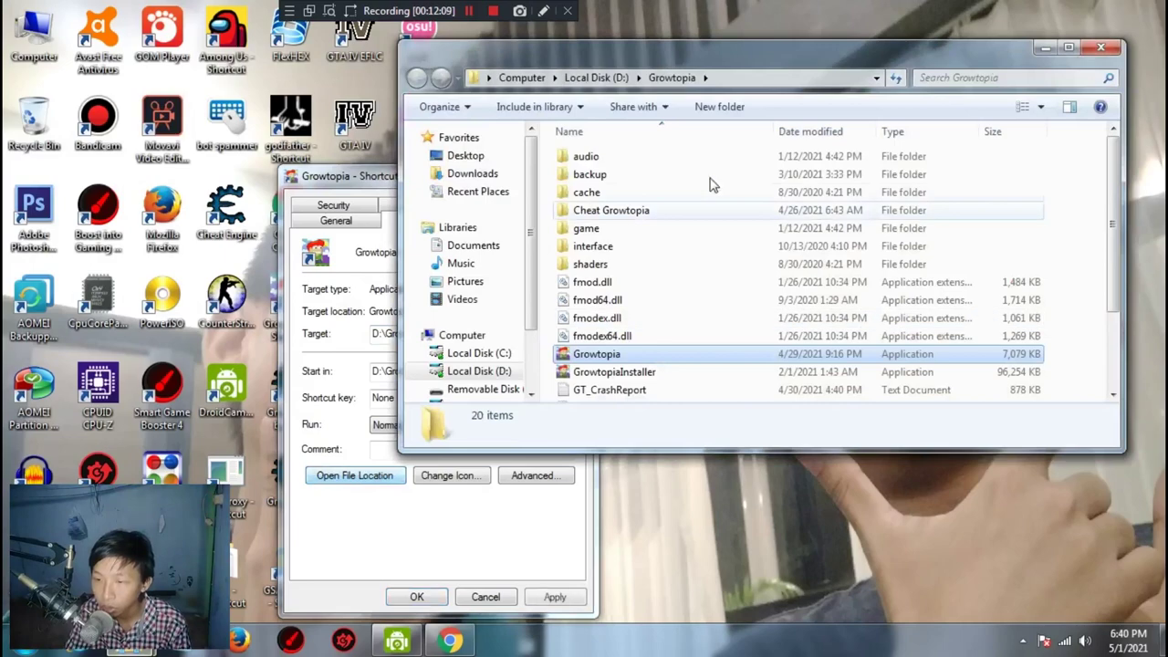
Step: Examine the folders, DLLs and application files in the Growtopia installation folder
left_click(626, 335)
scroll(634, 352, "down", 2)
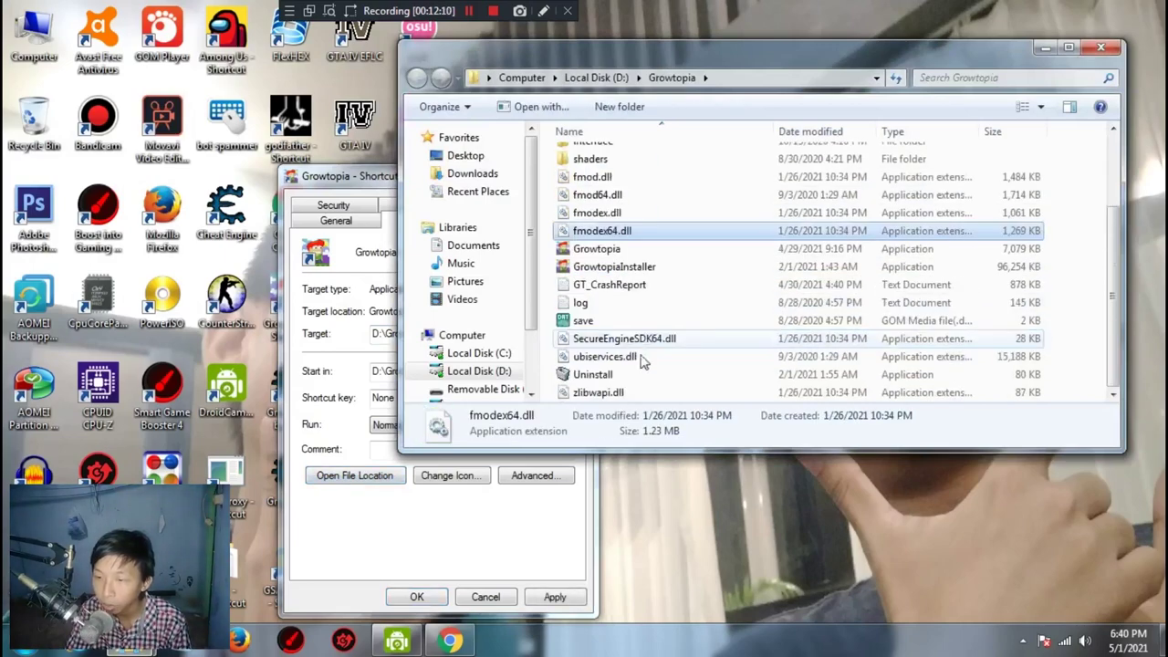
scroll(652, 342, "up", 1)
left_click(628, 296)
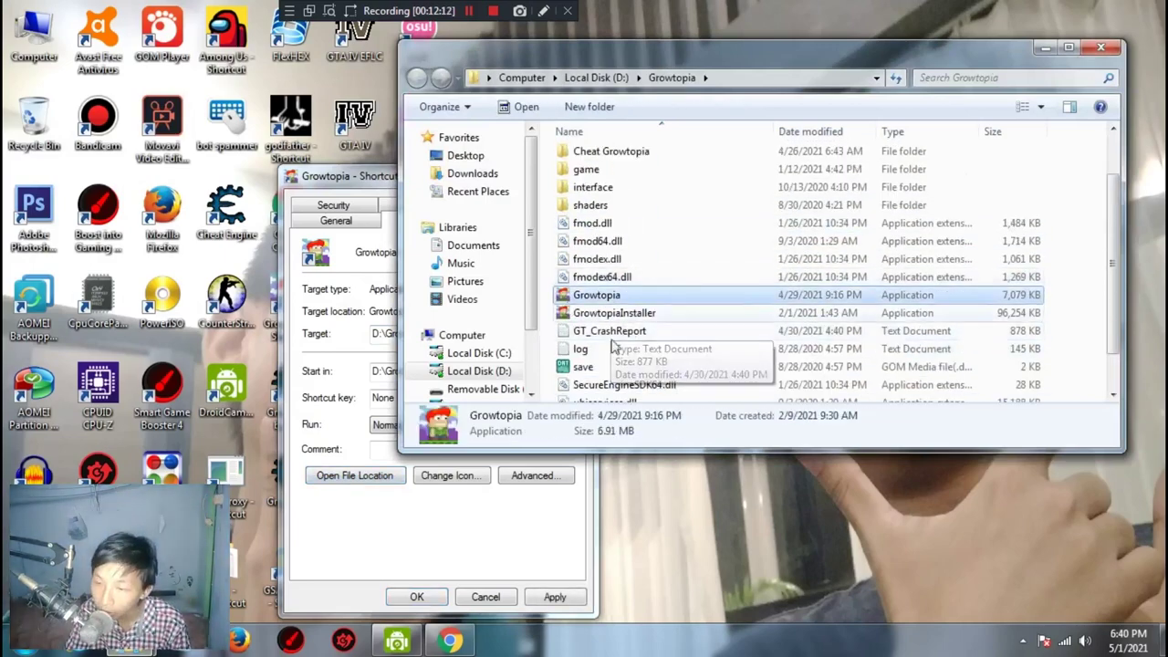
scroll(630, 360, "down", 1)
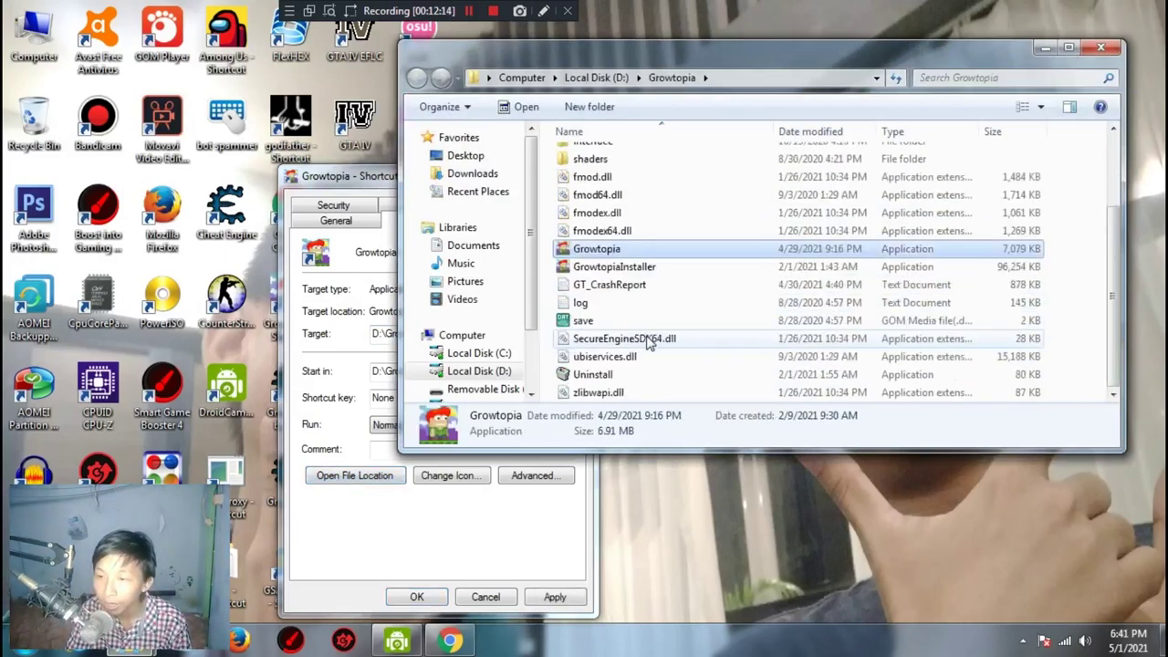
scroll(638, 351, "up", 2)
scroll(648, 340, "down", 2)
scroll(650, 340, "up", 2)
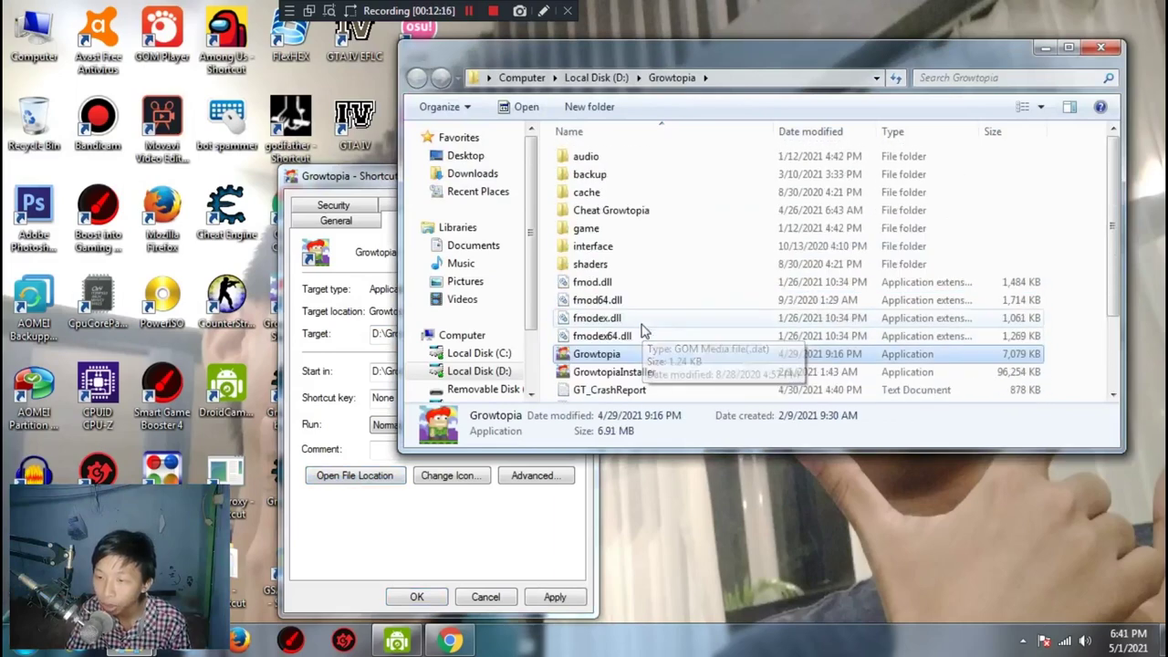
left_click(635, 209)
left_click(643, 282)
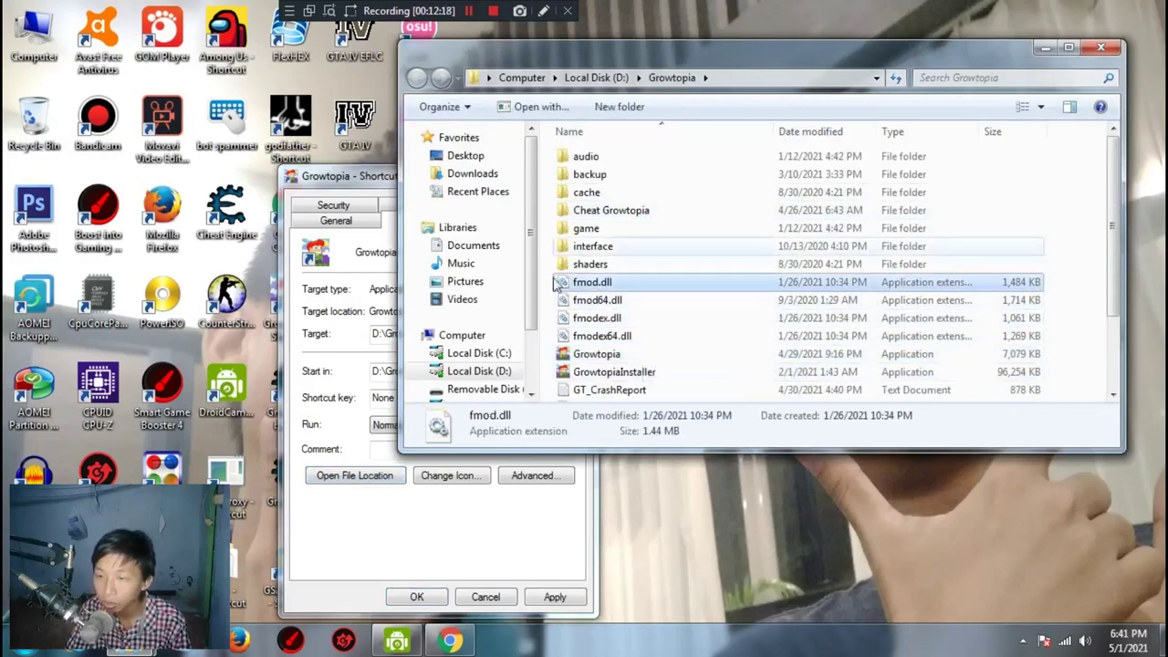
left_click(647, 229)
Step: Move the Cheat Growtopia folder from the Growtopia folder to the root of Local Disk (D:), and close the folder window
left_click(646, 214)
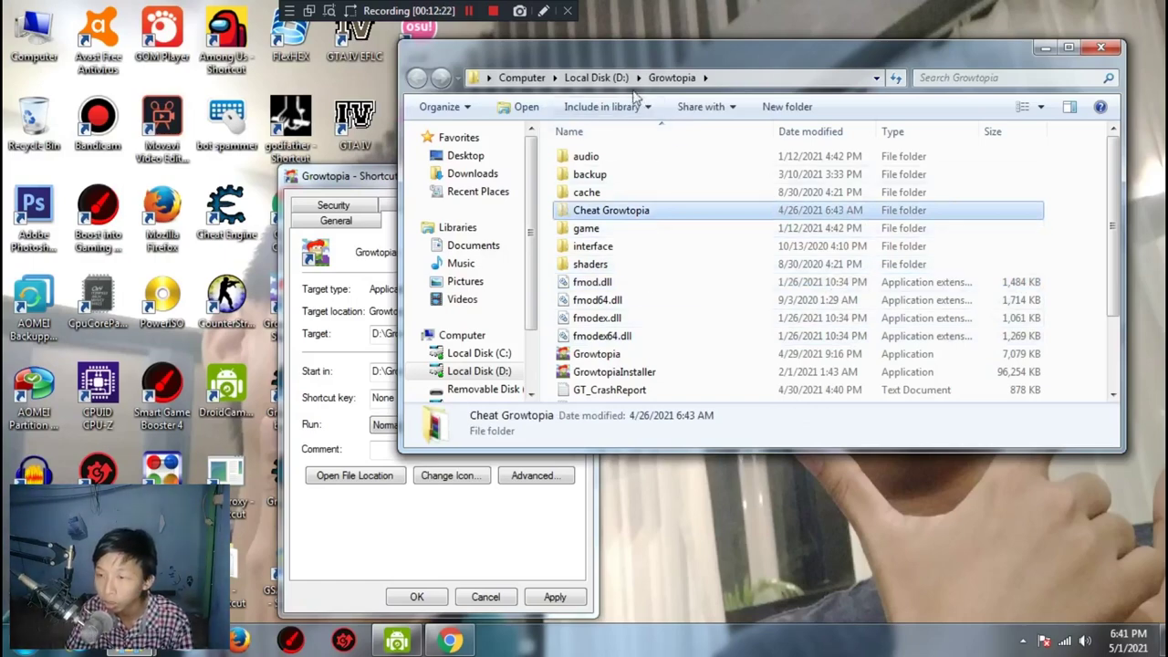
left_click(595, 77)
key("ctrl+v")
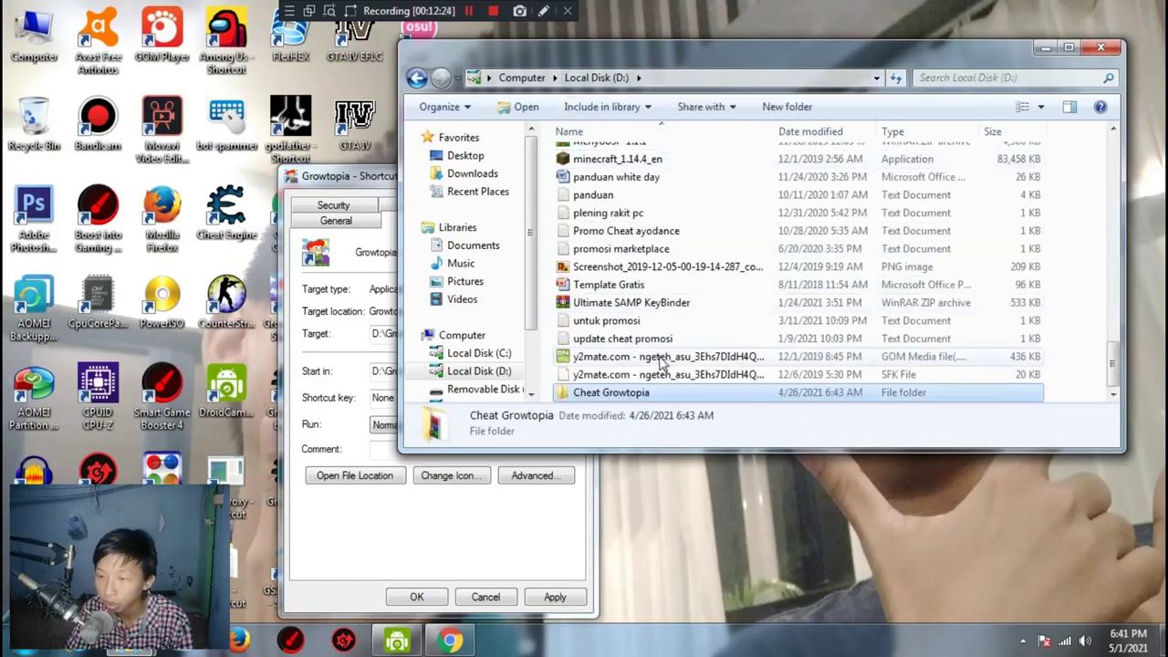
scroll(643, 335, "up", 10)
scroll(644, 336, "up", 3)
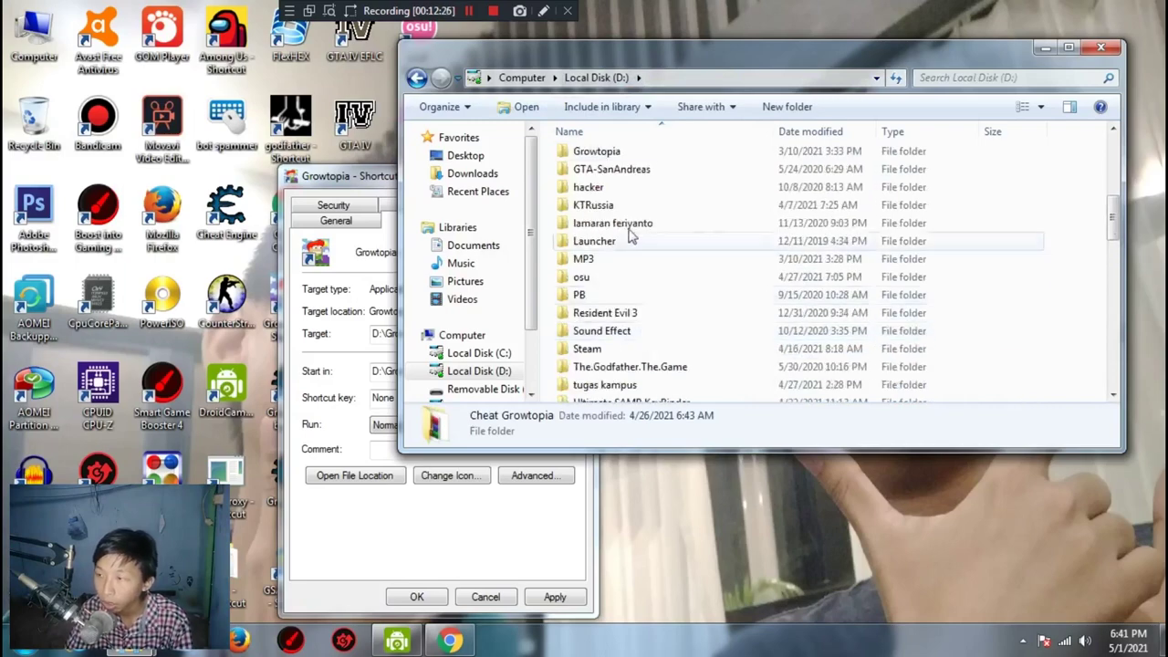
left_click(1100, 46)
Step: Reopen the Growtopia file location, look through its backup subfolder and main files, and dismiss the shortcut's properties
left_click(343, 475)
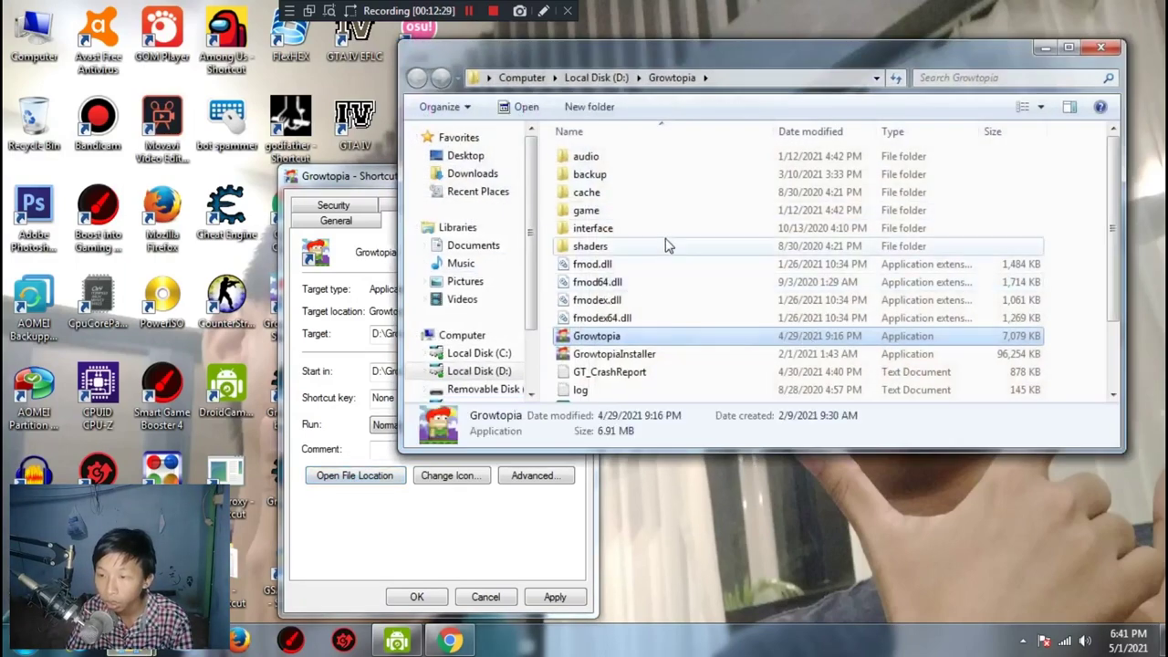
left_click(627, 178)
double_click(628, 178)
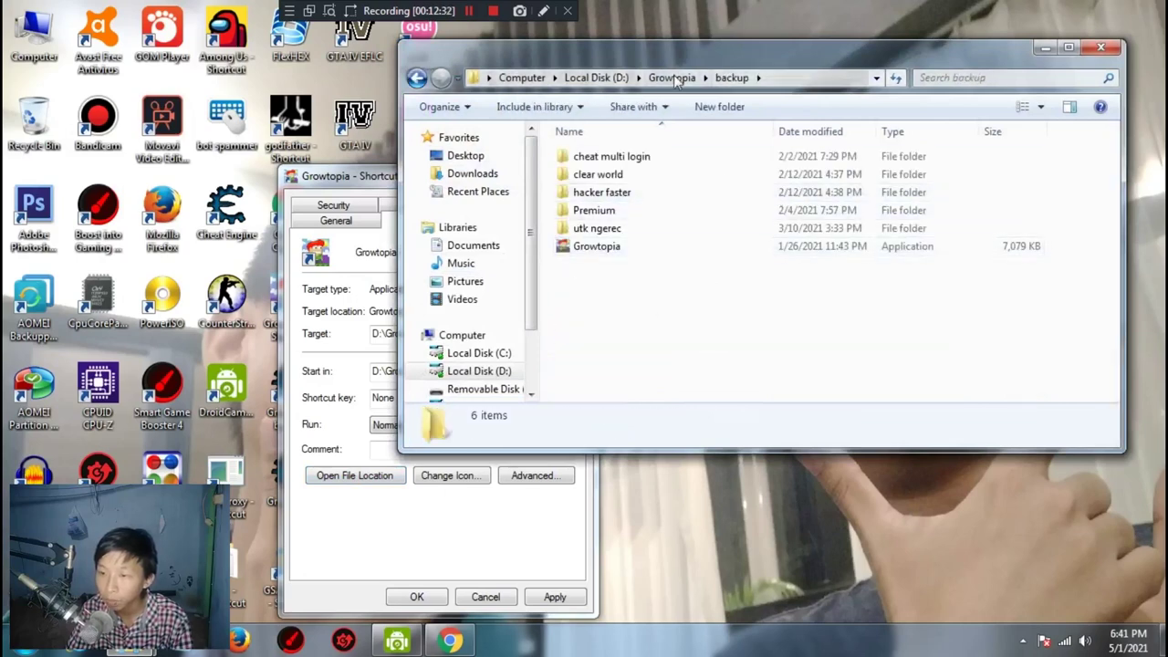
key("alt+Up")
left_click(628, 230)
left_click(641, 355)
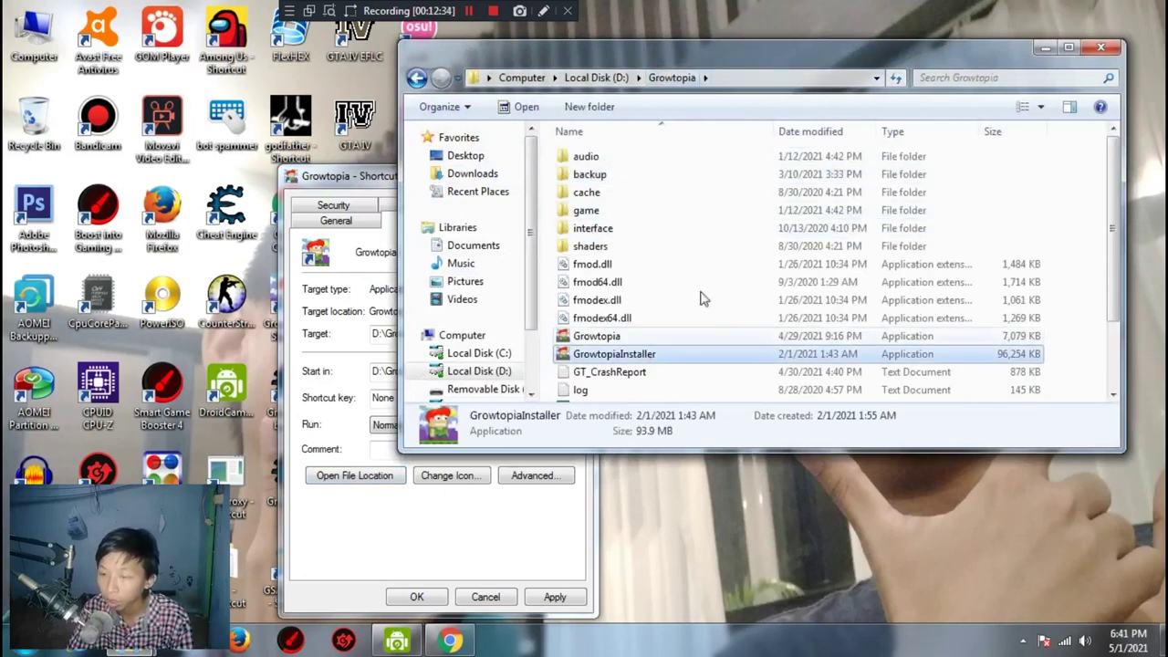
left_click(490, 598)
Step: Run the Growtopia application from its folder to check its version, and close the game and the folder window
double_click(595, 338)
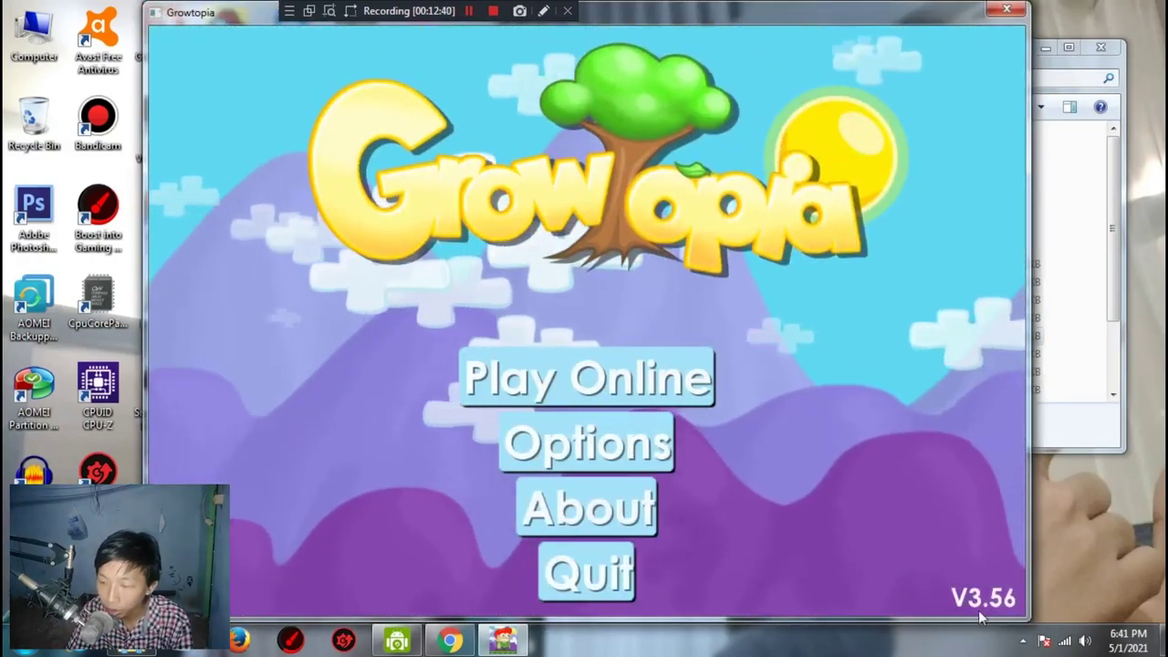
left_click(1009, 12)
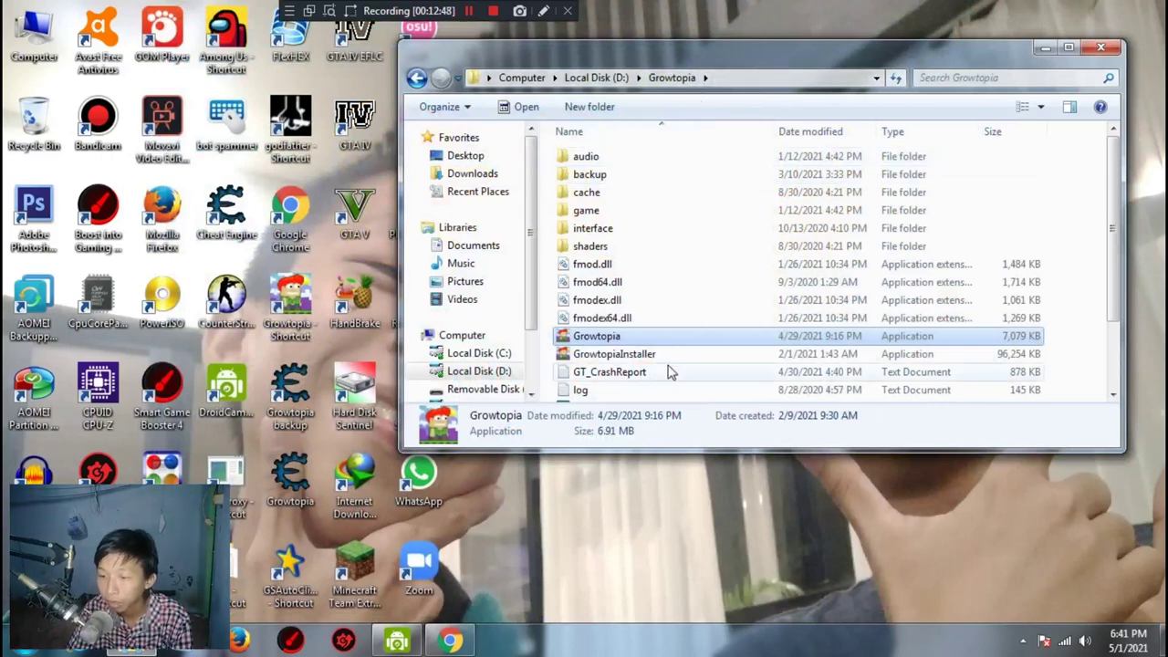
left_click(639, 374)
scroll(636, 379, "down", 2)
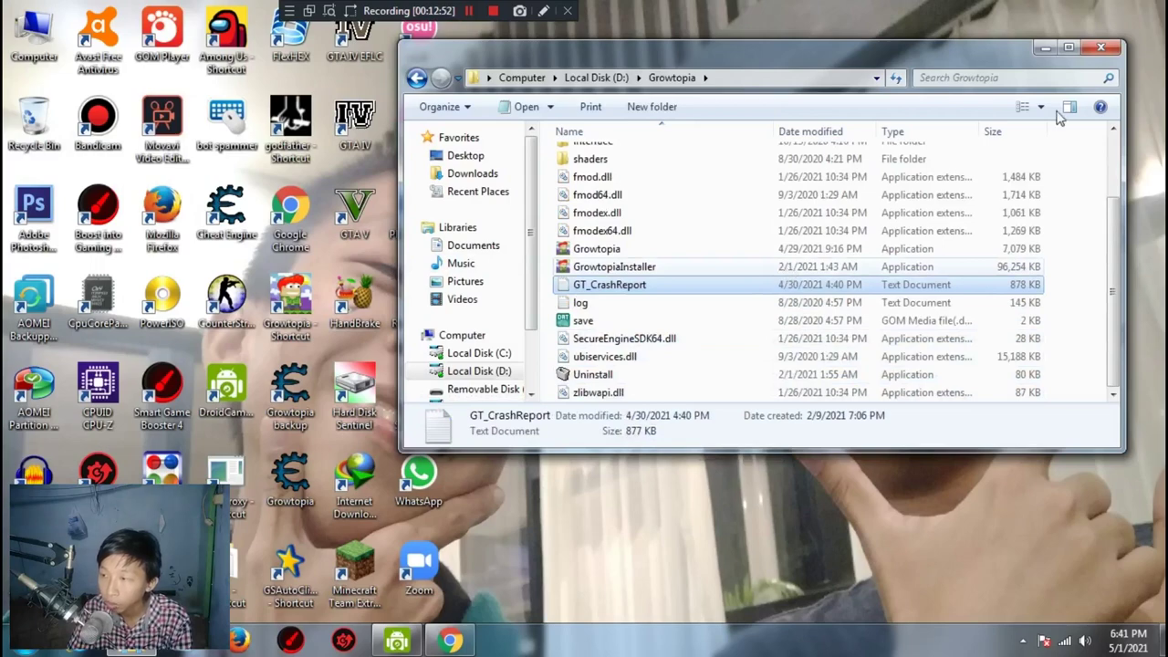
left_click(1100, 48)
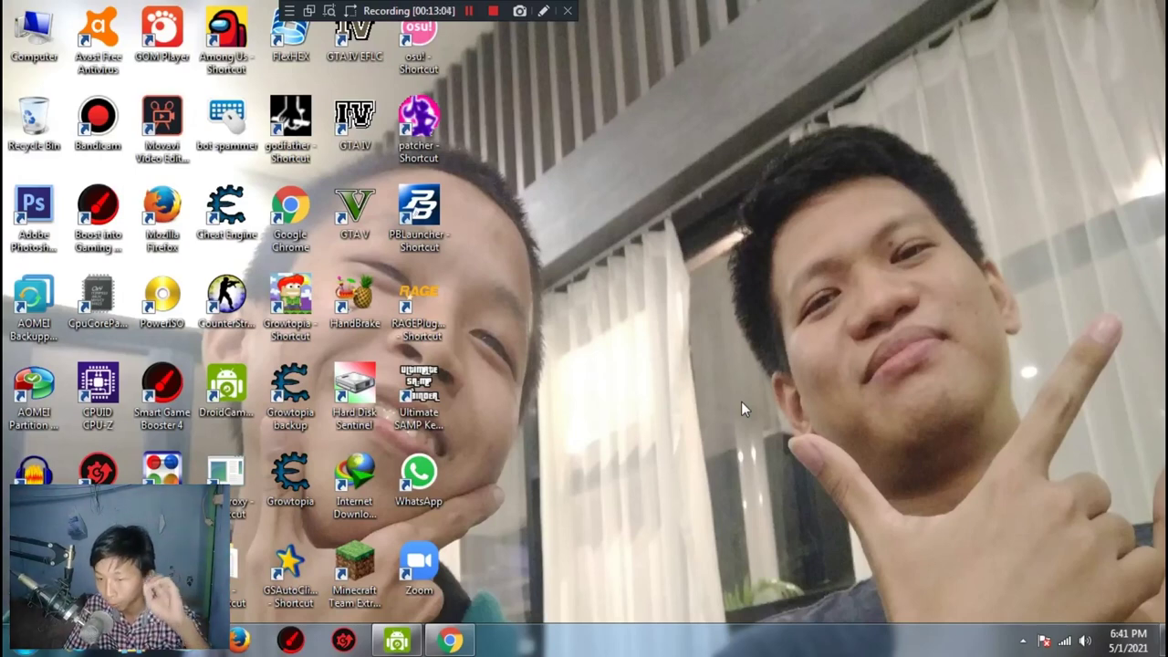
Step: Open Ultimate SAMP KeyBinder, review its settings without changing them, and close the program
left_click(427, 386)
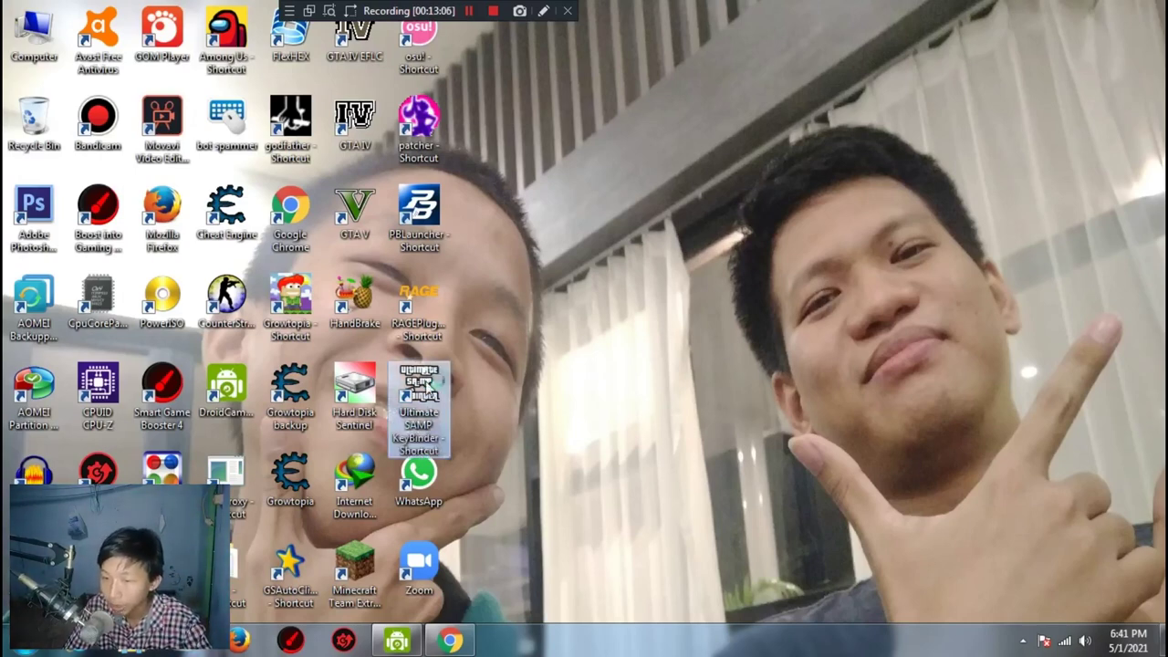
double_click(425, 387)
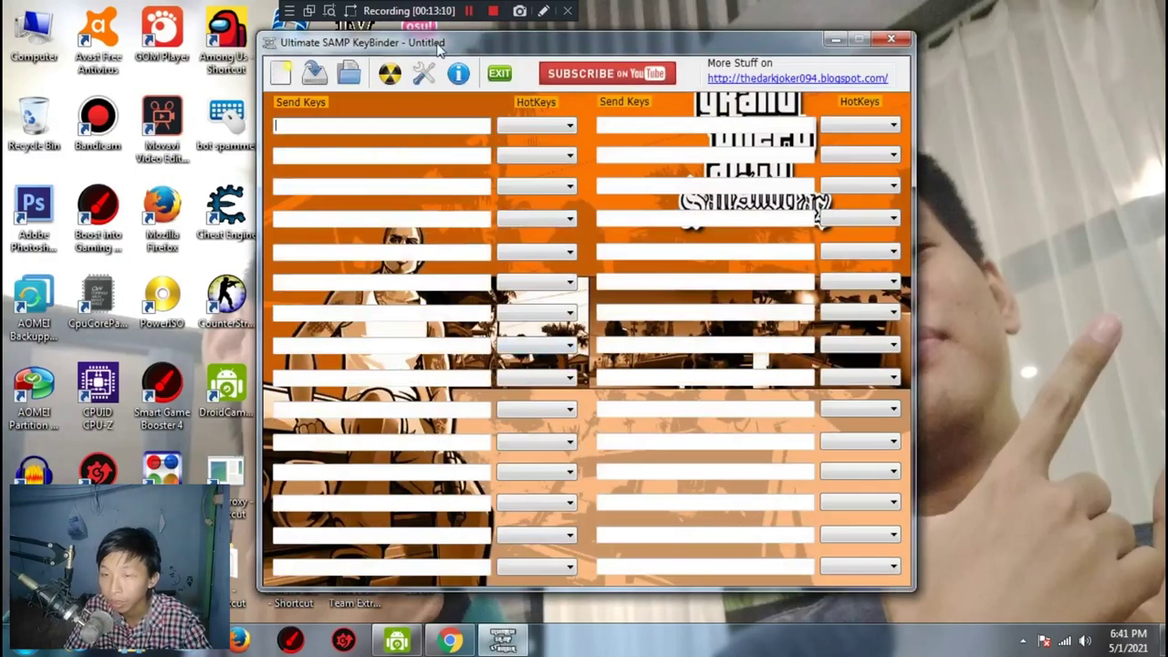
left_click_drag(445, 48, 593, 63)
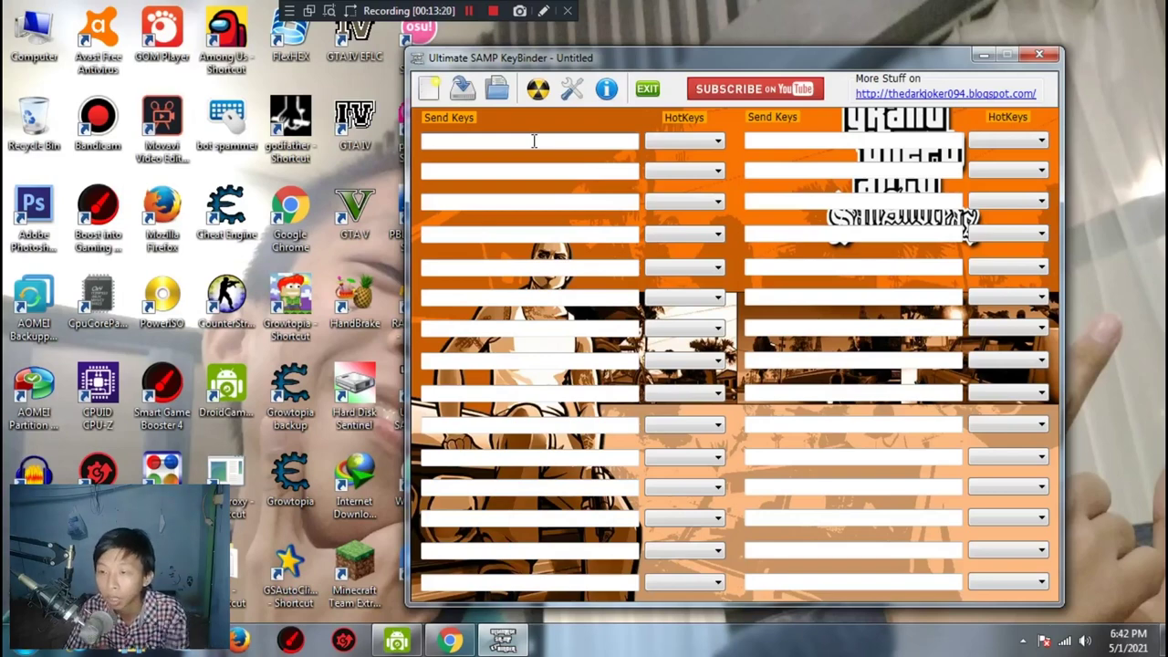
left_click(573, 88)
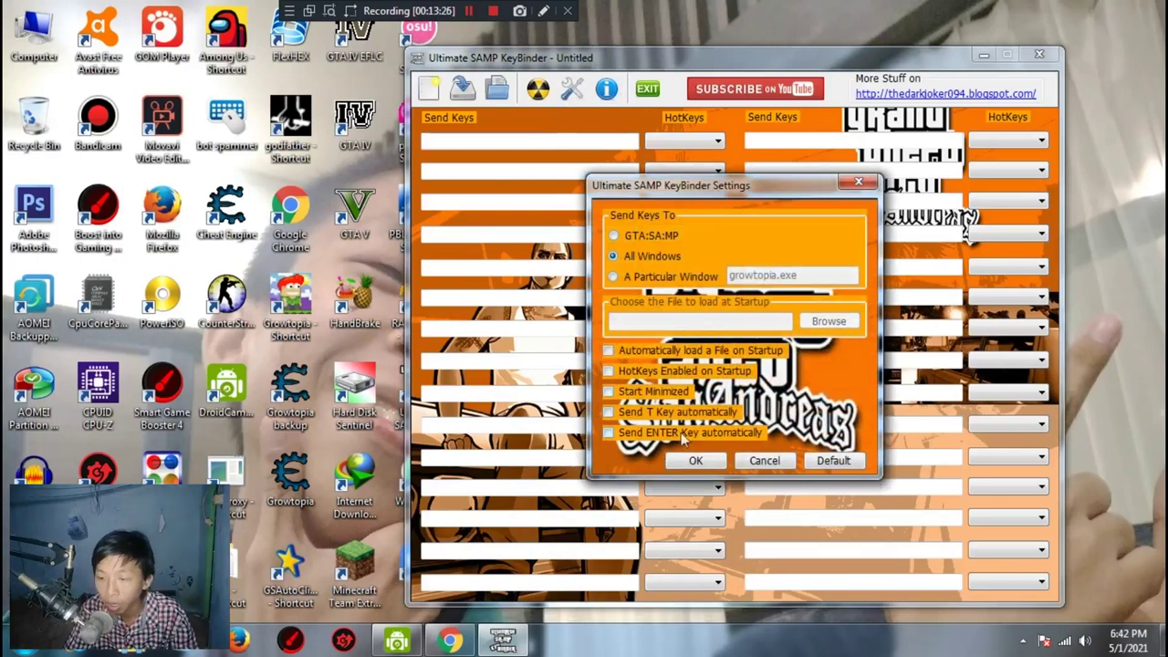
left_click(765, 461)
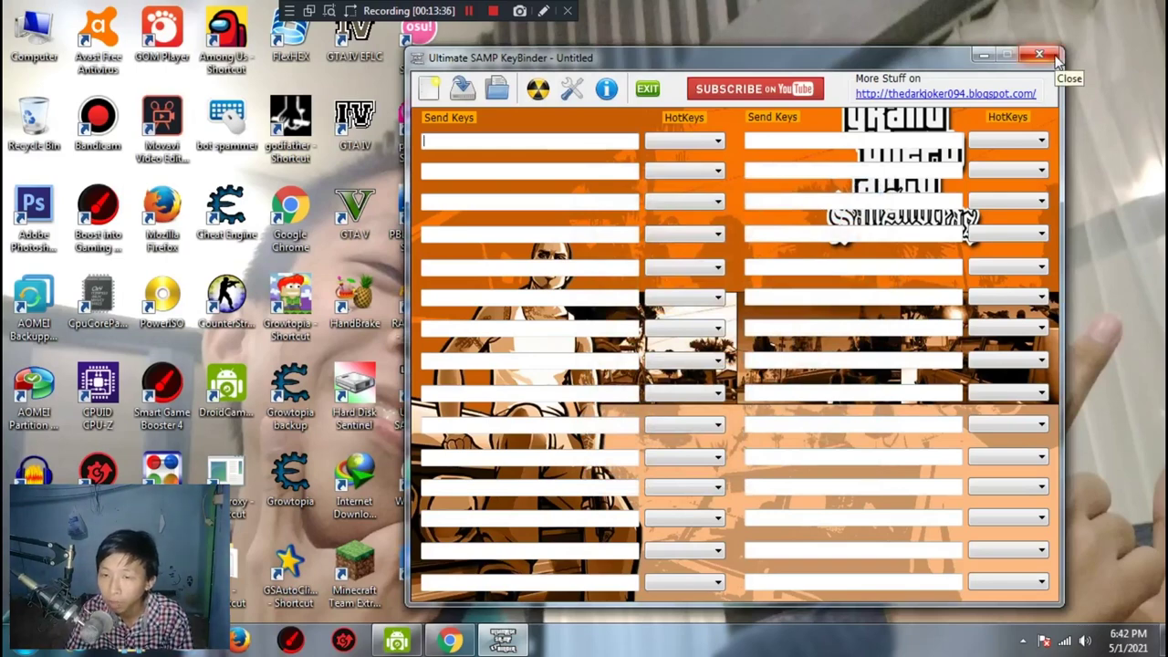
left_click(1039, 56)
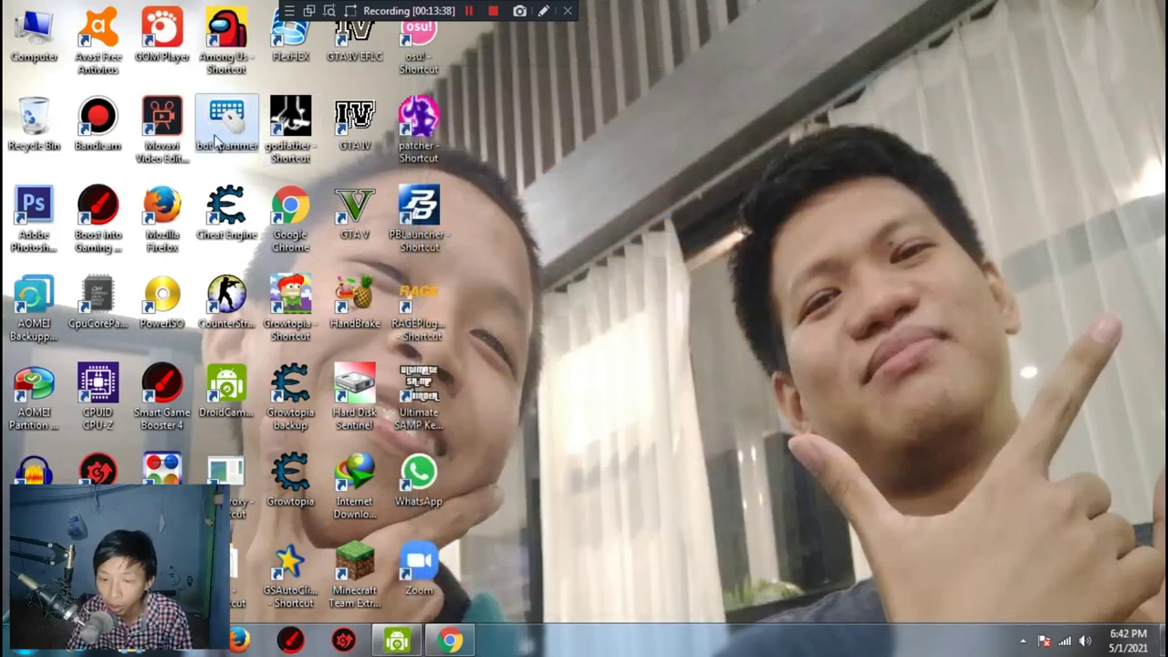
Step: Open the bot spammer shortcut's Automatic Mouse and Keyboard program to view its main window, and close it
double_click(226, 474)
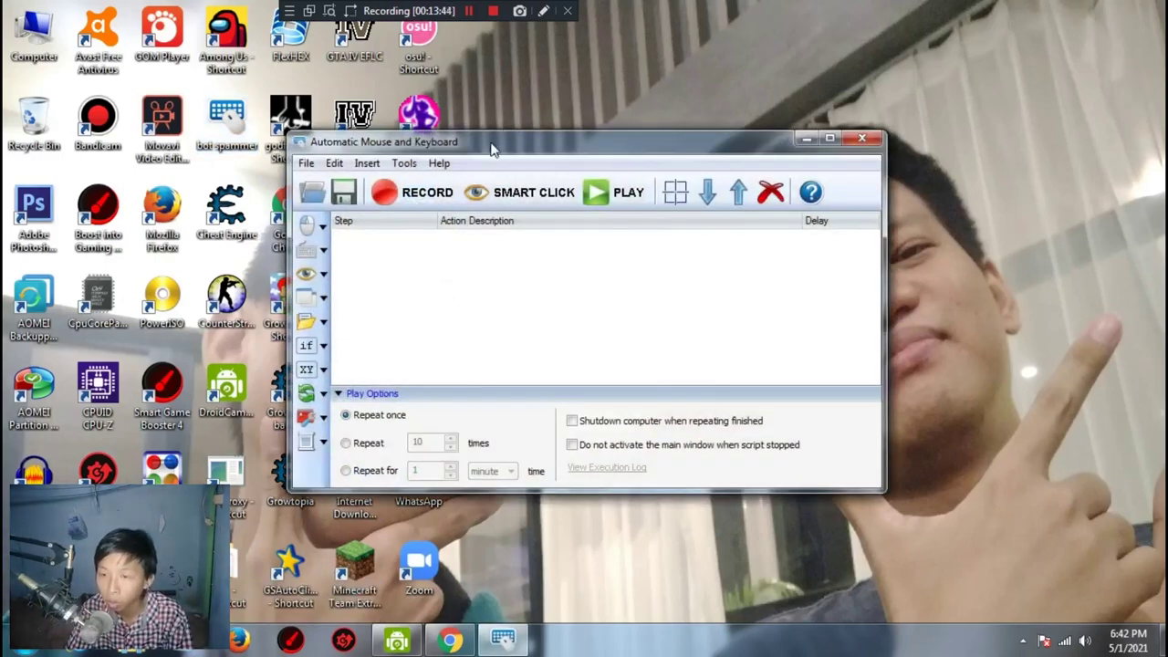
left_click_drag(490, 145, 643, 130)
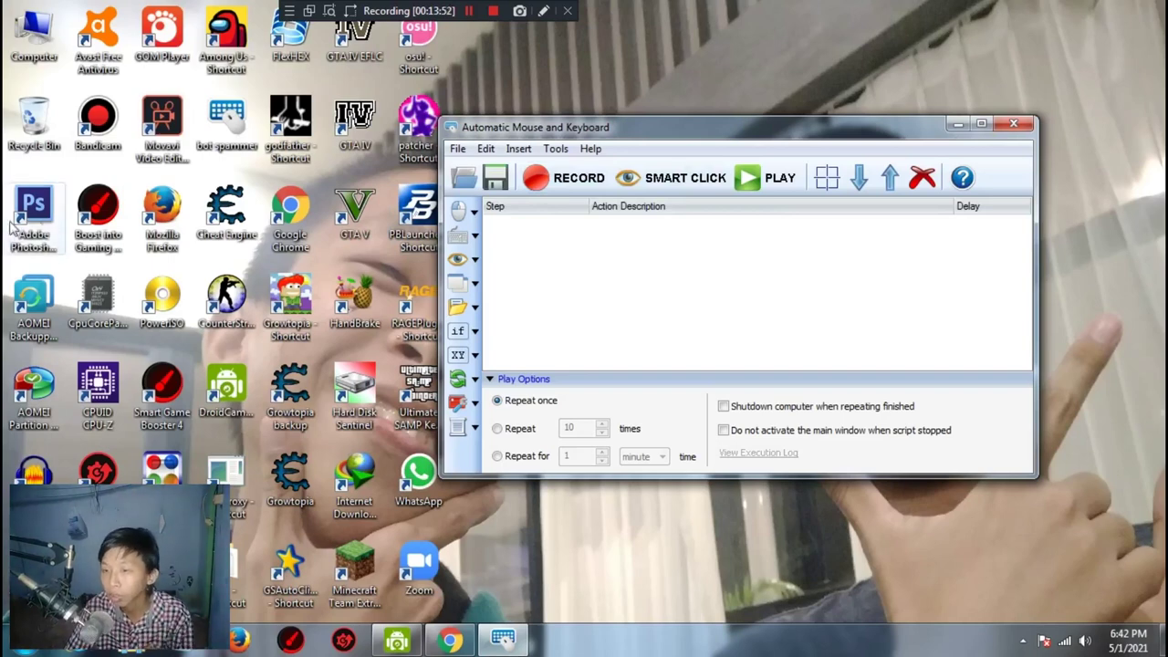
left_click(1013, 123)
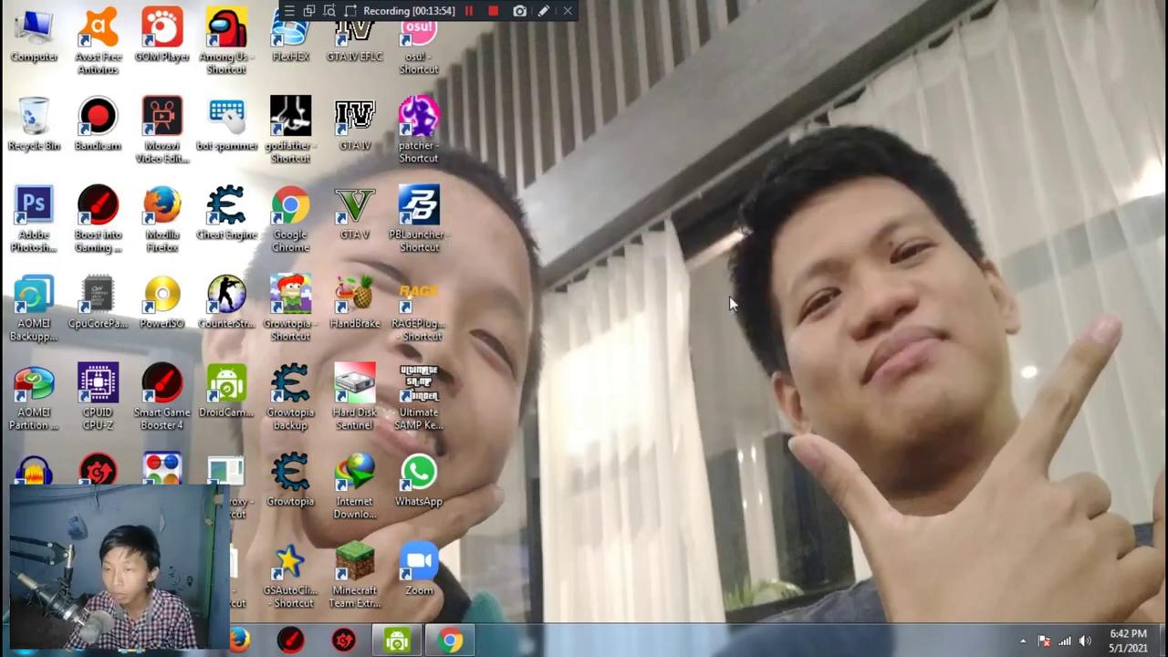